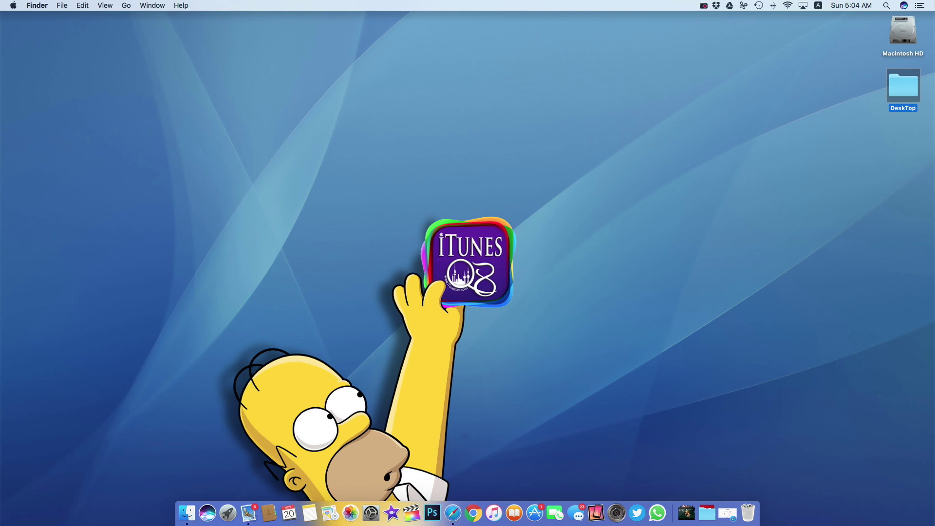
{"action": "key", "text": "F4"}
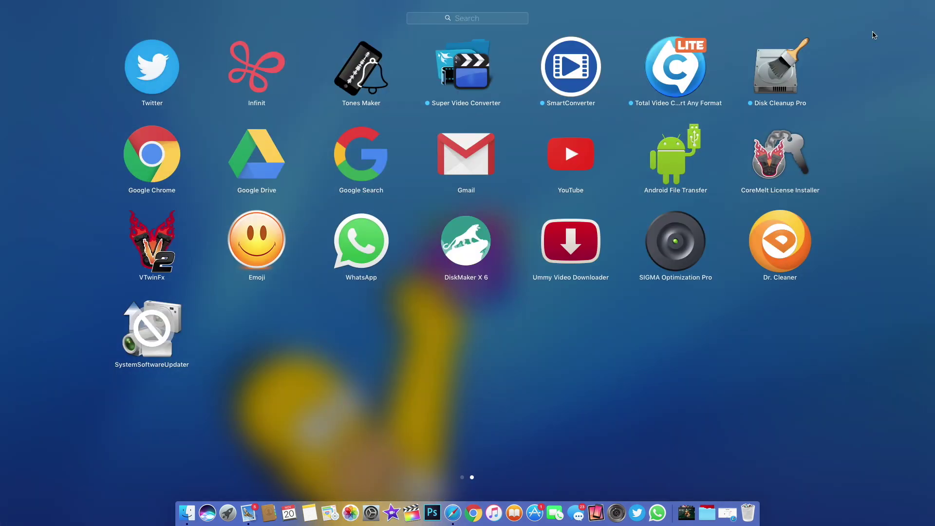
{"action": "left_click", "coordinate": [155, 76]}
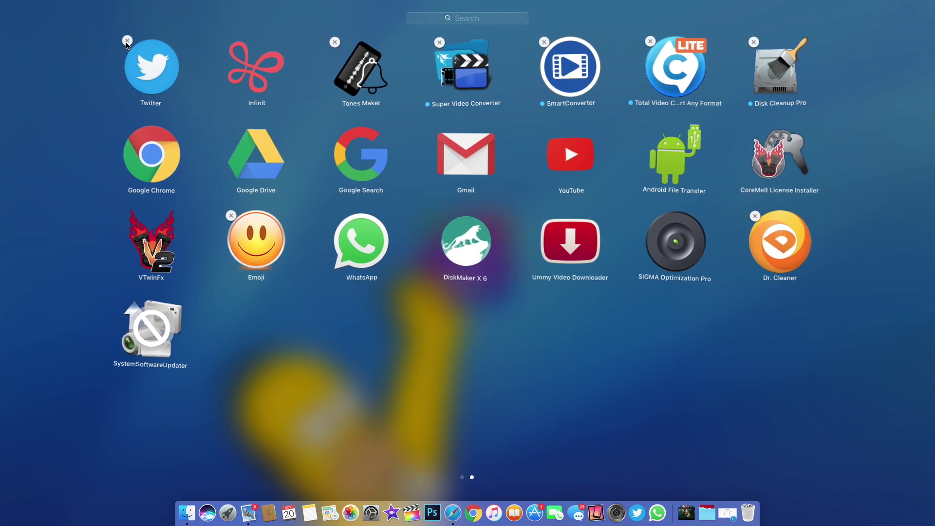
{"action": "left_click", "coordinate": [126, 43]}
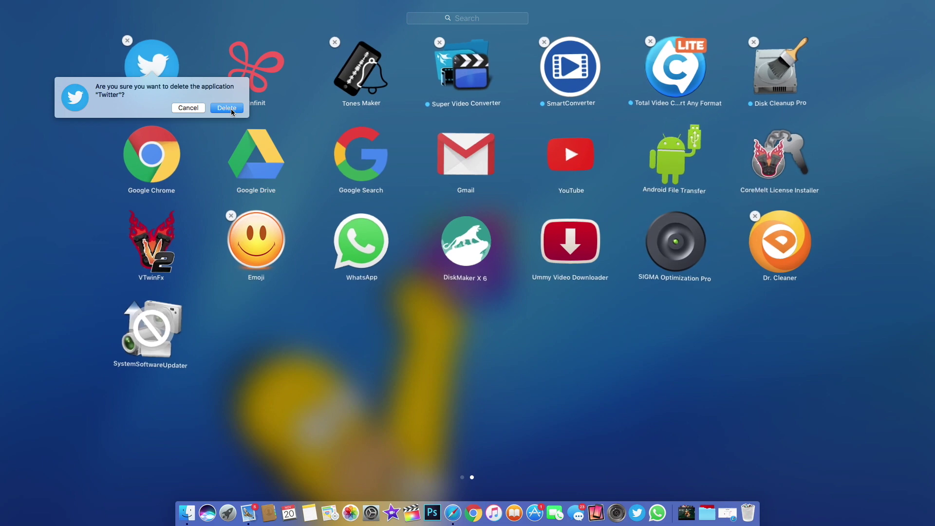
{"action": "left_click", "coordinate": [188, 108]}
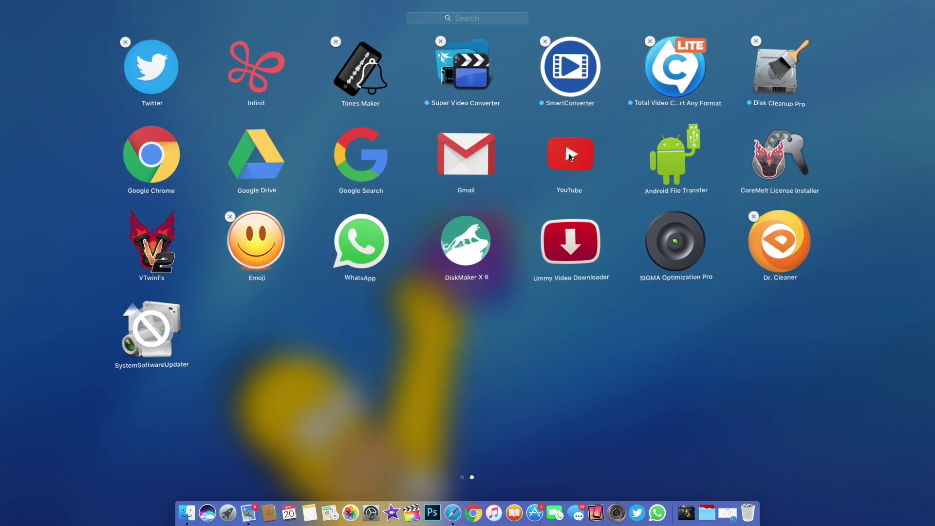
{"action": "left_click", "coordinate": [738, 374]}
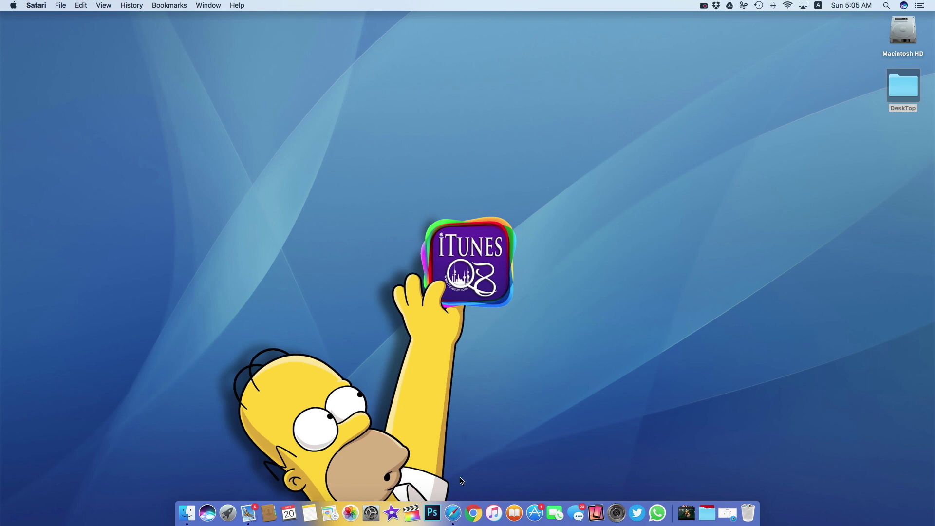
Step: Switch to Safari, download AppCleaner version 3.4 from the freemacsoft.net page and clear the downloads list
{"action": "left_click", "coordinate": [456, 504]}
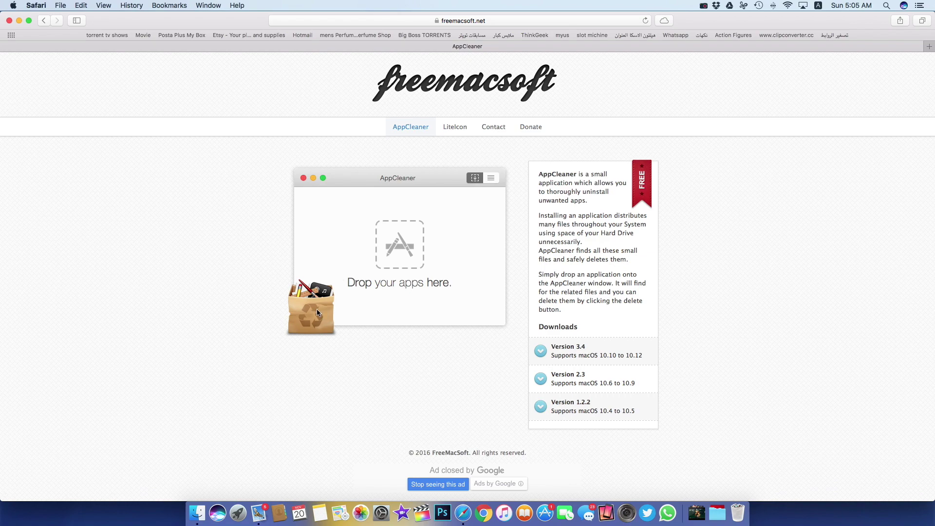
{"action": "left_click", "coordinate": [567, 352]}
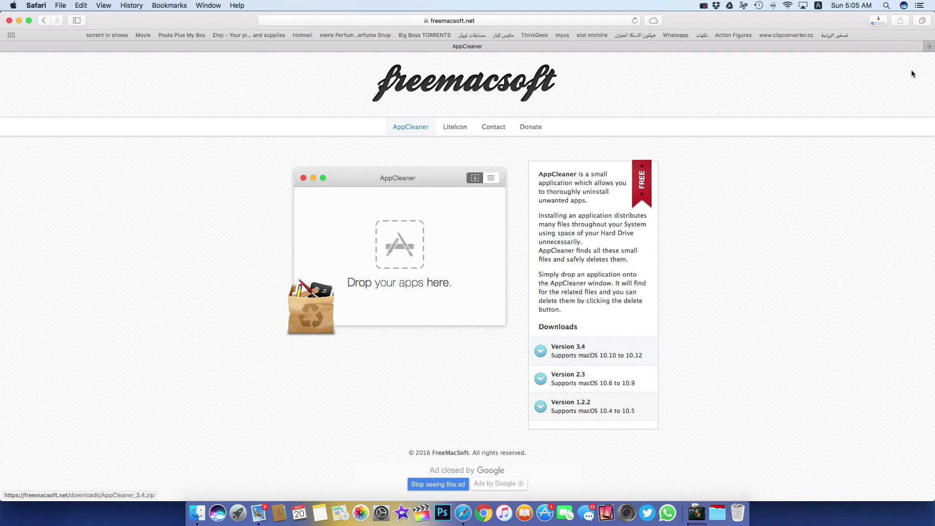
{"action": "left_click", "coordinate": [879, 21]}
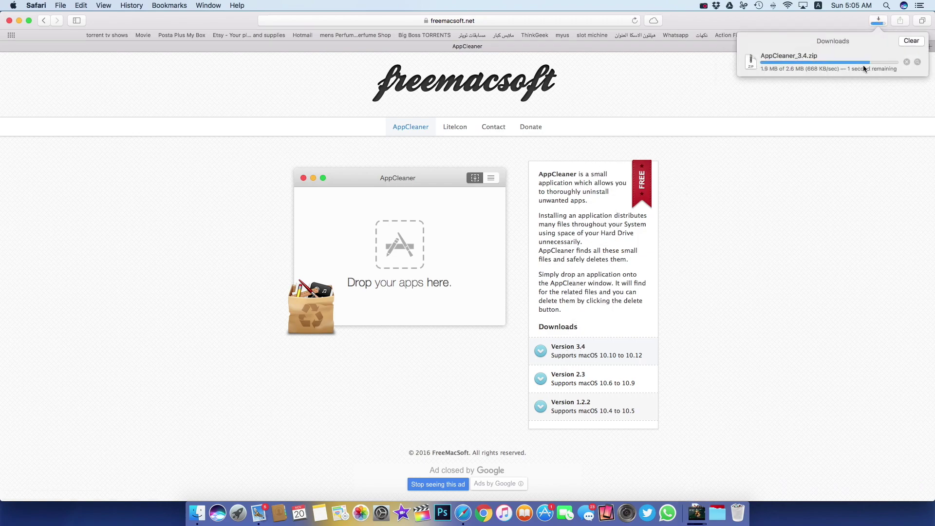
{"action": "left_click", "coordinate": [911, 42]}
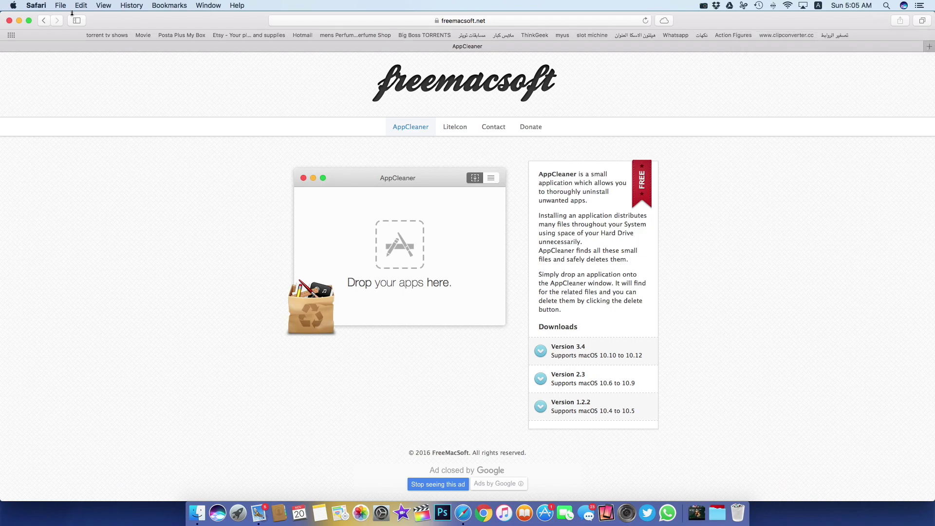
{"action": "left_click", "coordinate": [19, 20]}
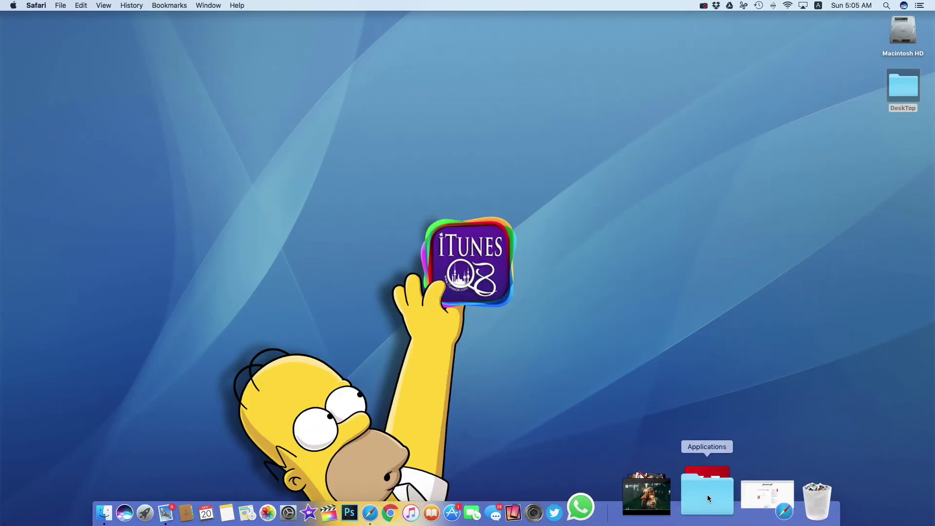
Step: Open the full Applications folder in Finder and launch AppCleaner from it
{"action": "left_click", "coordinate": [707, 495]}
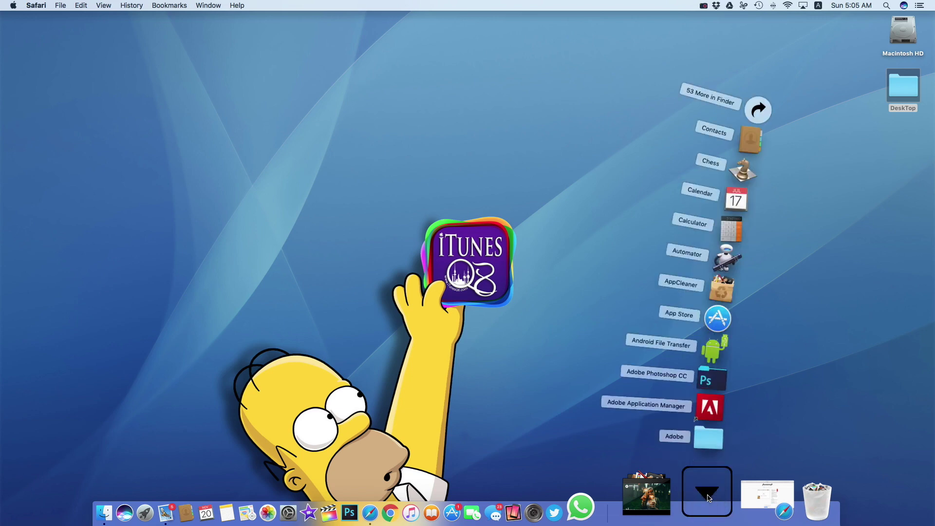
{"action": "left_click", "coordinate": [759, 105]}
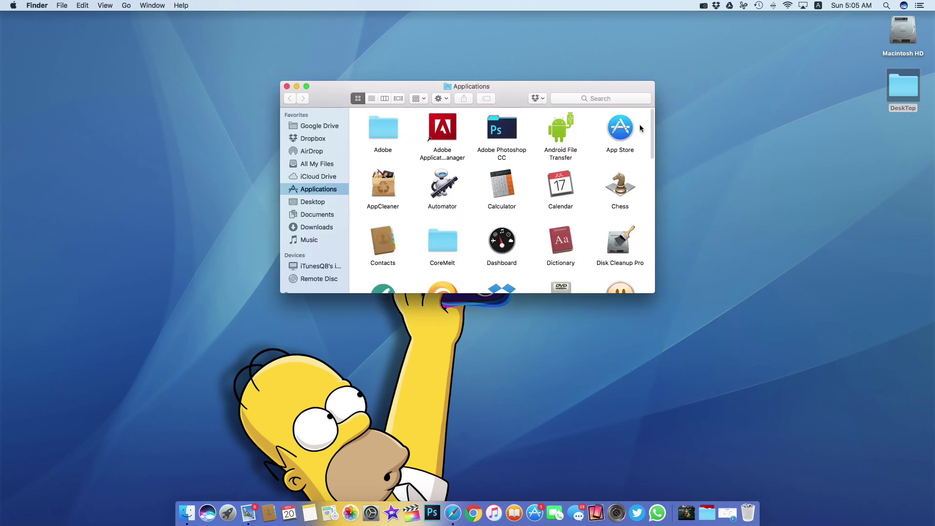
{"action": "double_click", "coordinate": [384, 188]}
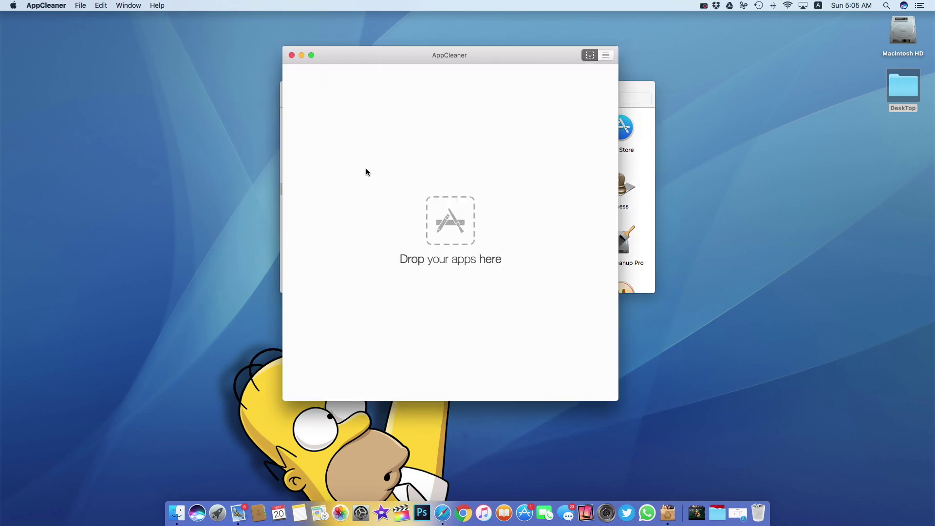
{"action": "key", "text": "F4"}
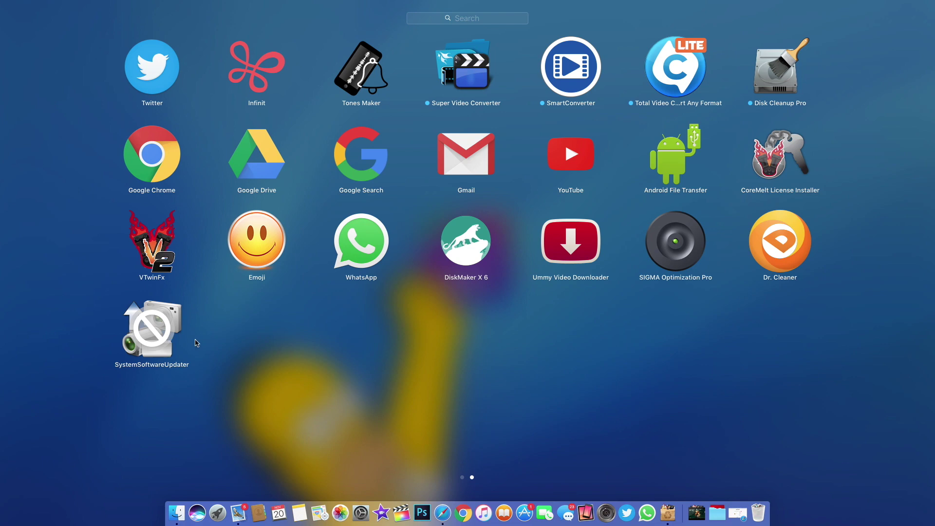
{"action": "left_click", "coordinate": [490, 392]}
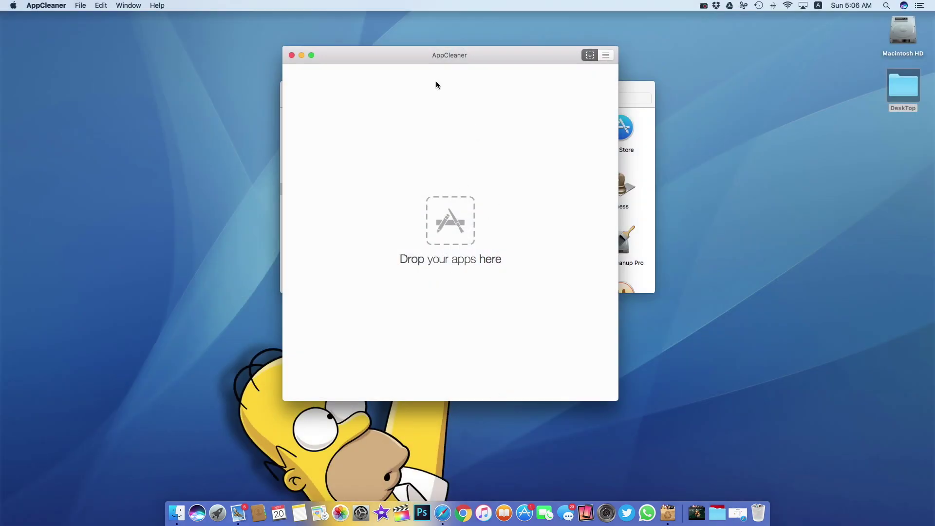
Step: Search AppCleaner's list of installed applications for "sys" and remove SystemSoftwareUpdater together with all its related files
{"action": "left_click", "coordinate": [606, 58]}
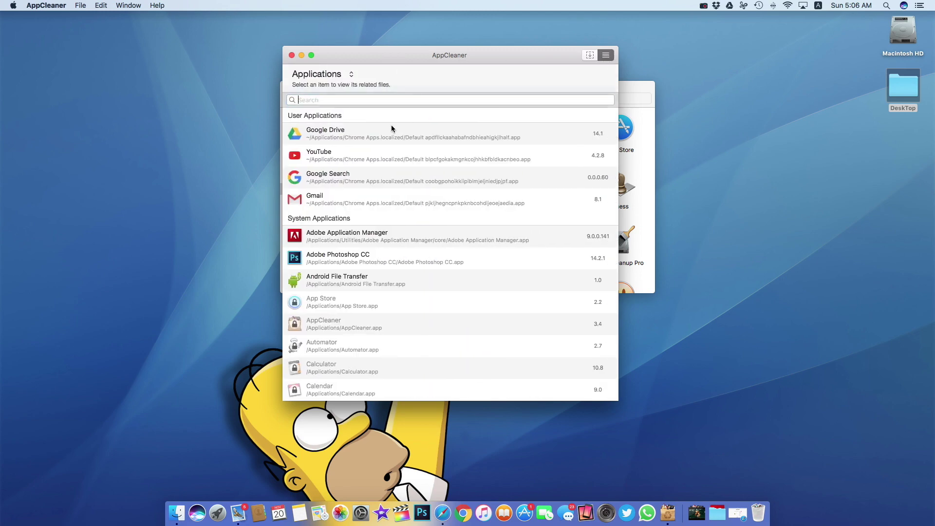
{"action": "scroll", "coordinate": [379, 315], "scroll_direction": "down", "scroll_amount": 5}
{"action": "scroll", "coordinate": [378, 319], "scroll_direction": "down", "scroll_amount": 15}
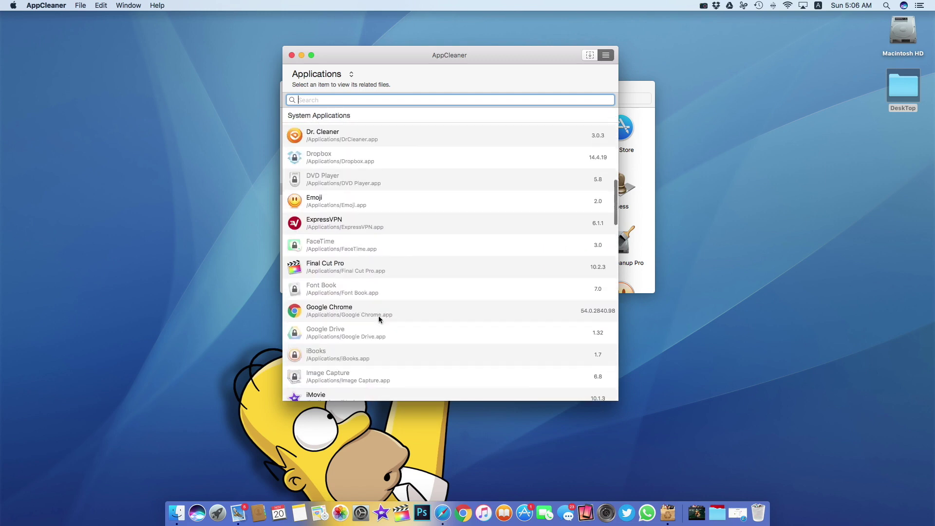
{"action": "scroll", "coordinate": [379, 319], "scroll_direction": "down", "scroll_amount": 15}
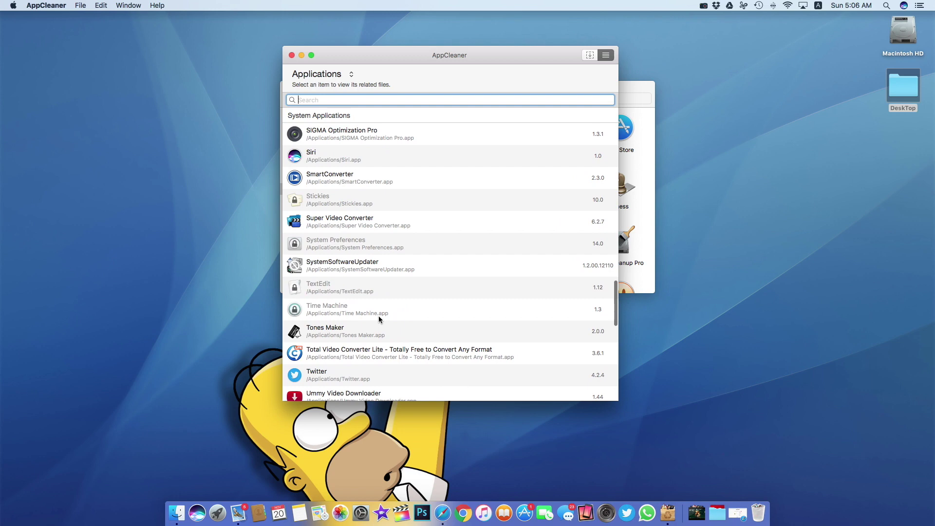
{"action": "scroll", "coordinate": [379, 320], "scroll_direction": "down", "scroll_amount": 2}
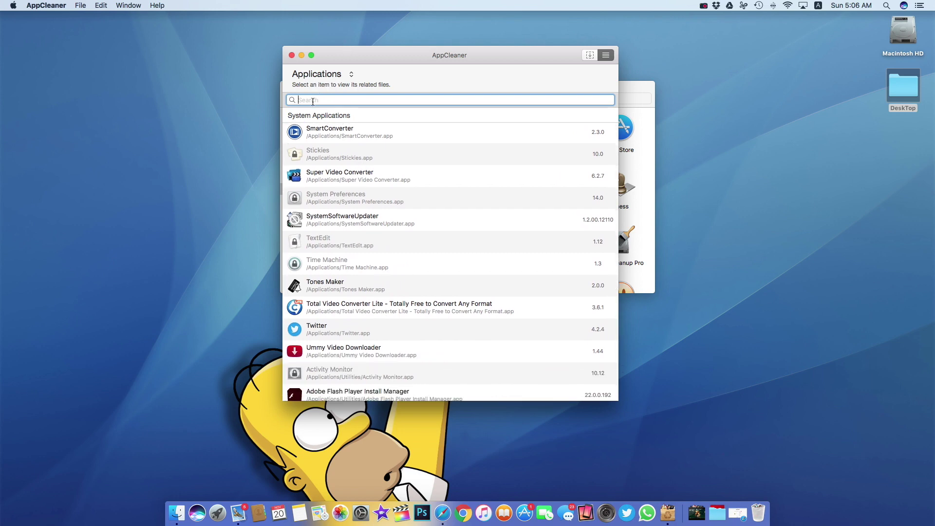
{"action": "type", "text": "sys"}
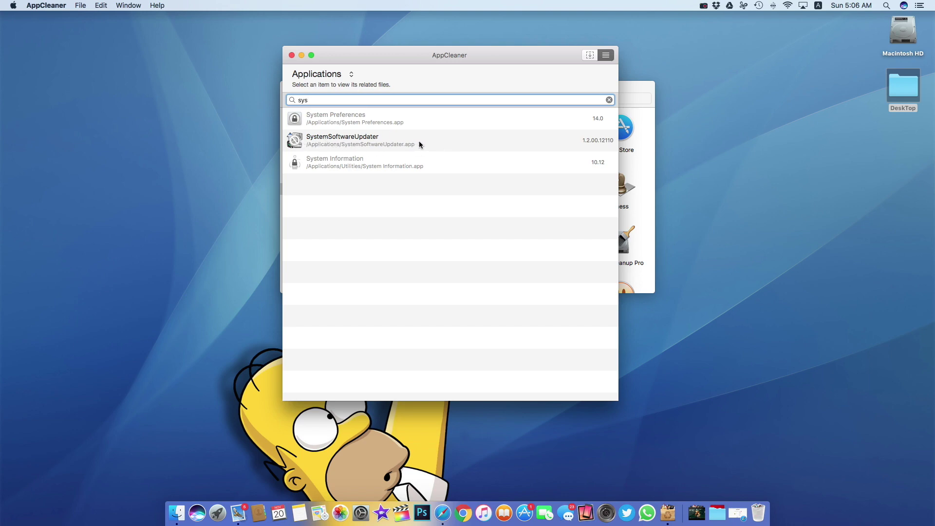
{"action": "left_click", "coordinate": [392, 139]}
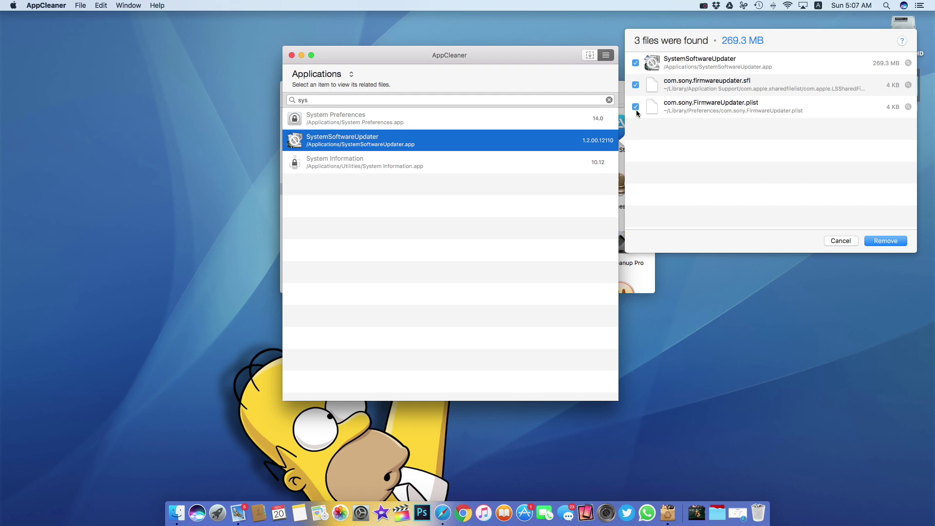
{"action": "left_click", "coordinate": [883, 244]}
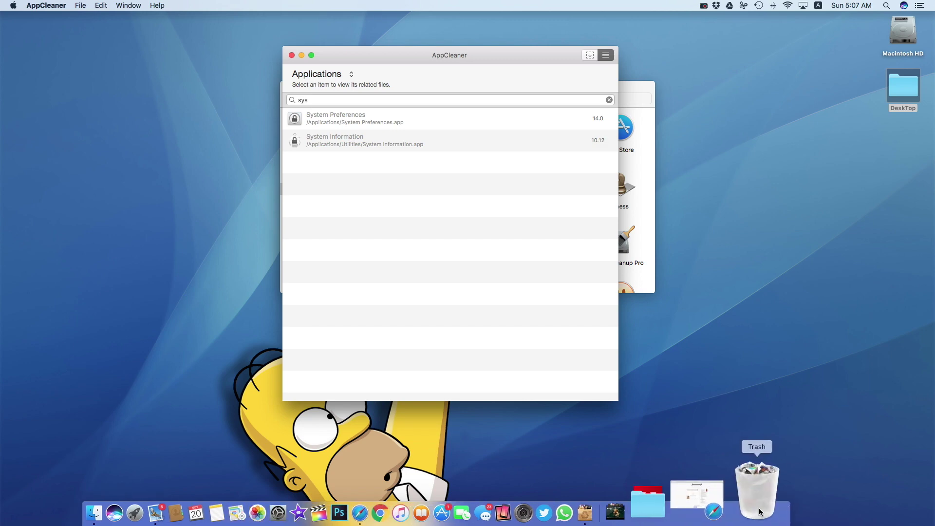
Step: Check the Trash for the removed files, and close the Trash, Applications and AppCleaner windows
{"action": "left_click", "coordinate": [758, 492]}
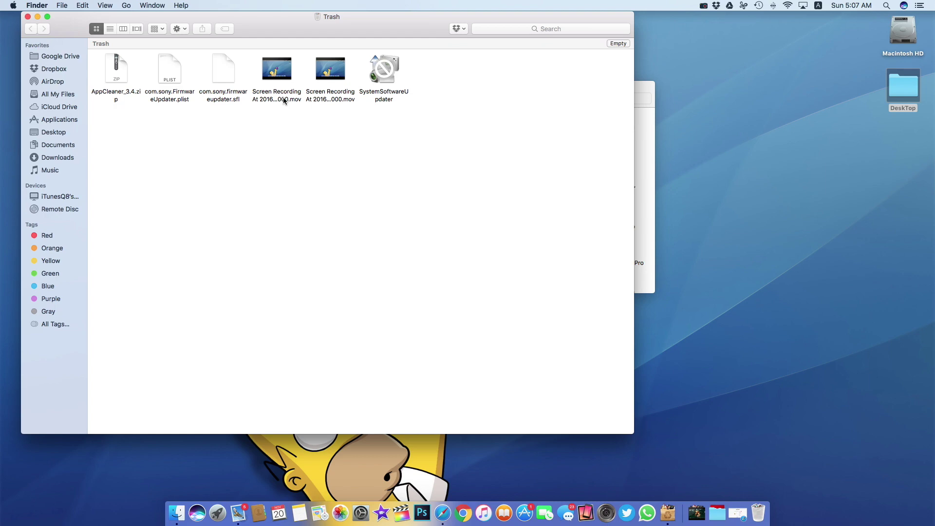
{"action": "left_click", "coordinate": [28, 17]}
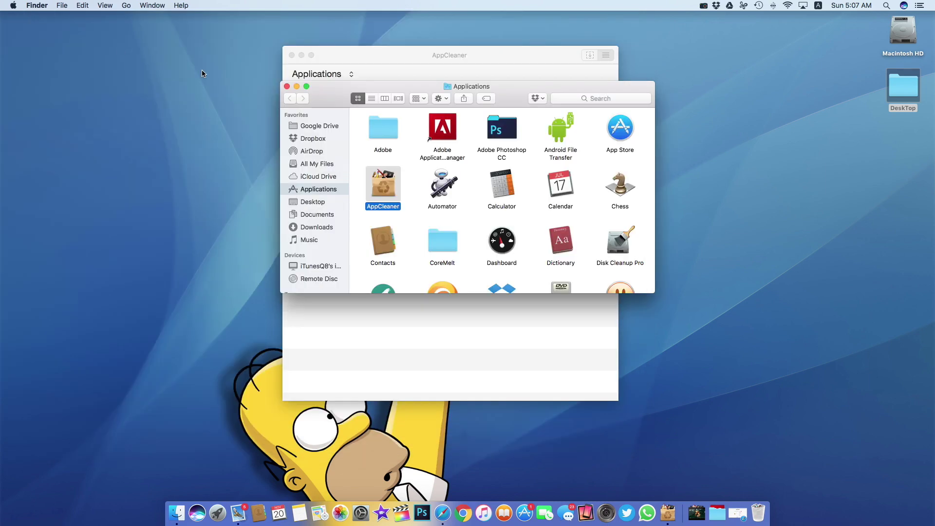
{"action": "left_click", "coordinate": [287, 86]}
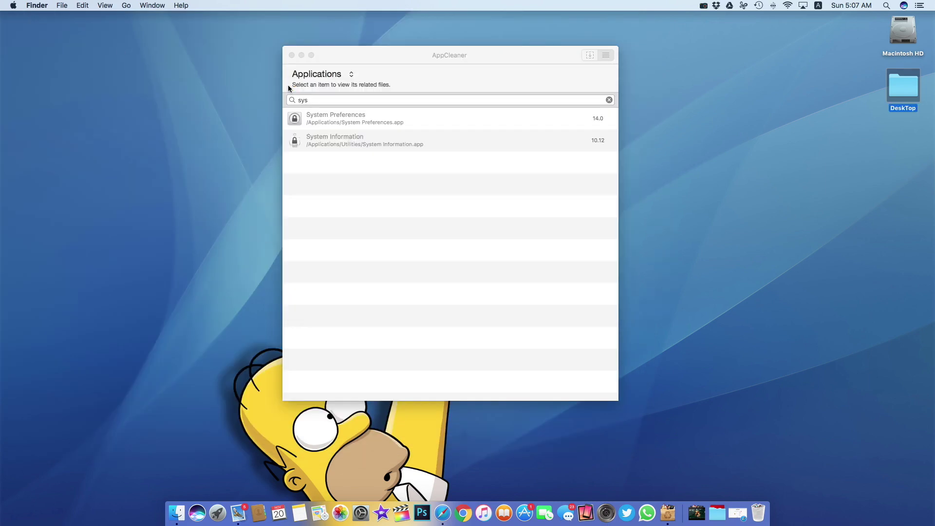
{"action": "left_click", "coordinate": [292, 55]}
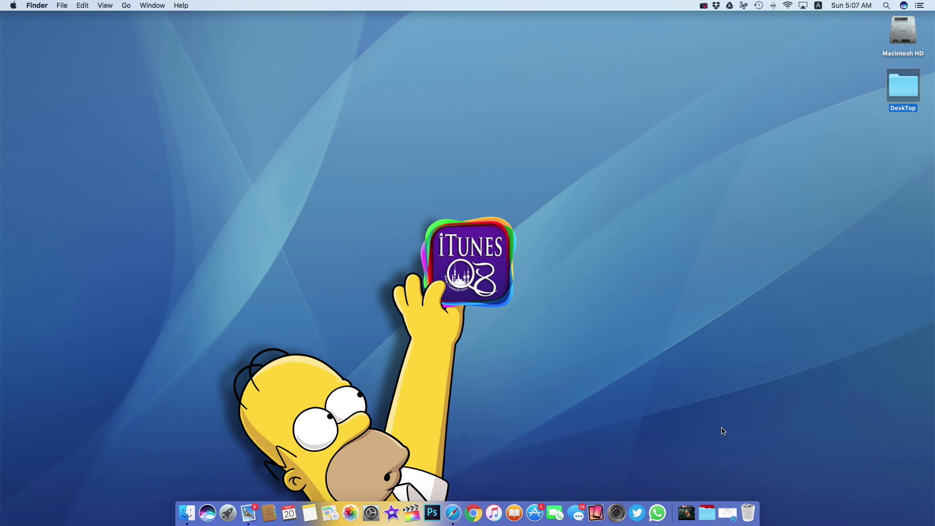
Step: Empty the Trash to permanently erase the uninstalled application and its related files
{"action": "right_click", "coordinate": [750, 510]}
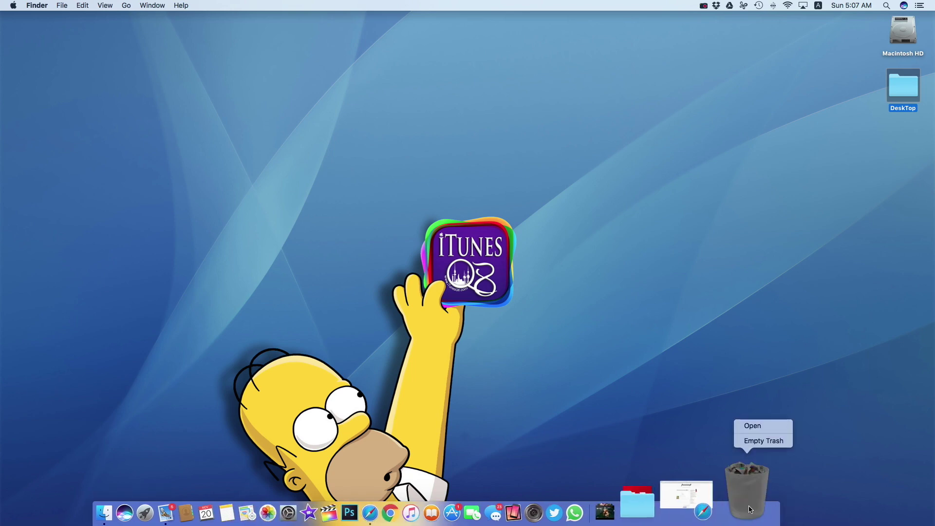
{"action": "left_click", "coordinate": [755, 444]}
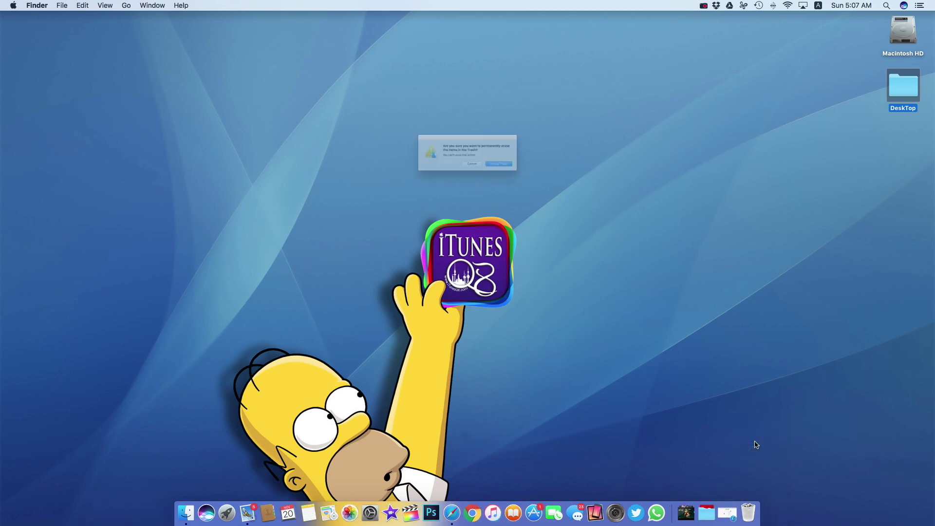
{"action": "left_click", "coordinate": [529, 177]}
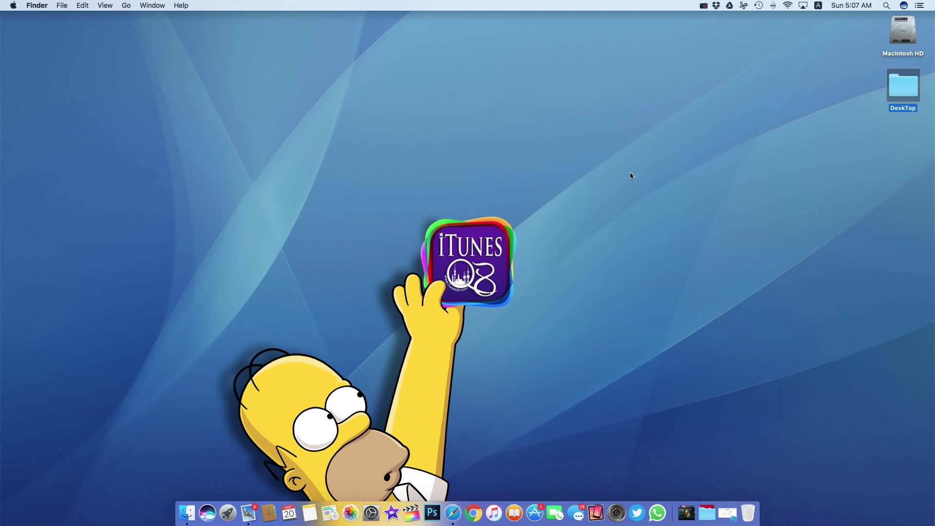